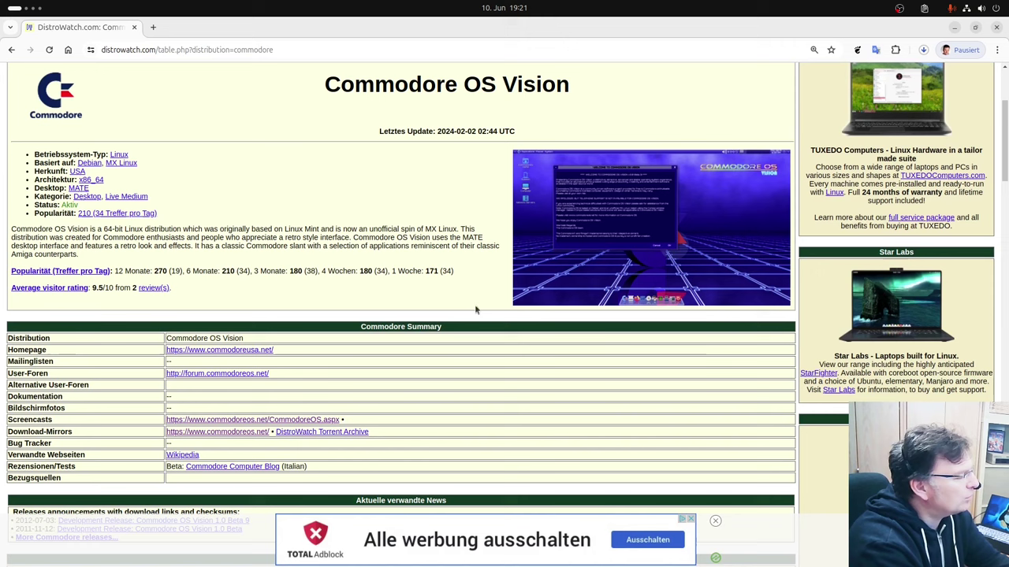
Examine the Commodore OS Vision overview and description on DistroWatch, enlarging the page for easier reading.
{"action": "scroll", "coordinate": [219, 323], "scroll_direction": "up", "scroll_amount": 2}
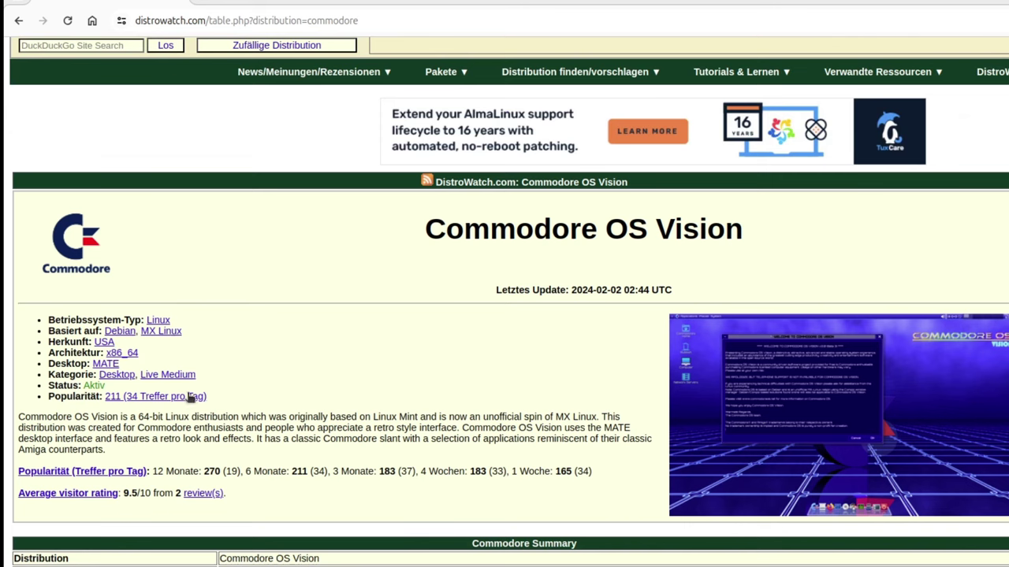
{"action": "scroll", "coordinate": [252, 458], "scroll_direction": "down", "scroll_amount": 4}
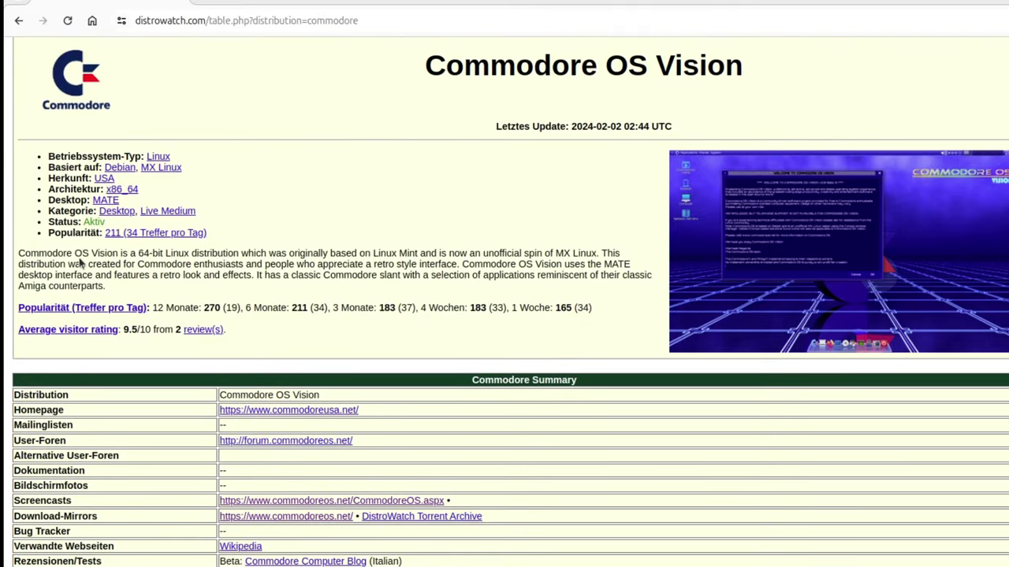
{"action": "key", "text": "ctrl+plus"}
{"action": "key", "text": "ctrl+plus"}
{"action": "key", "text": "ctrl+plus"}
{"action": "key", "text": "ctrl+plus"}
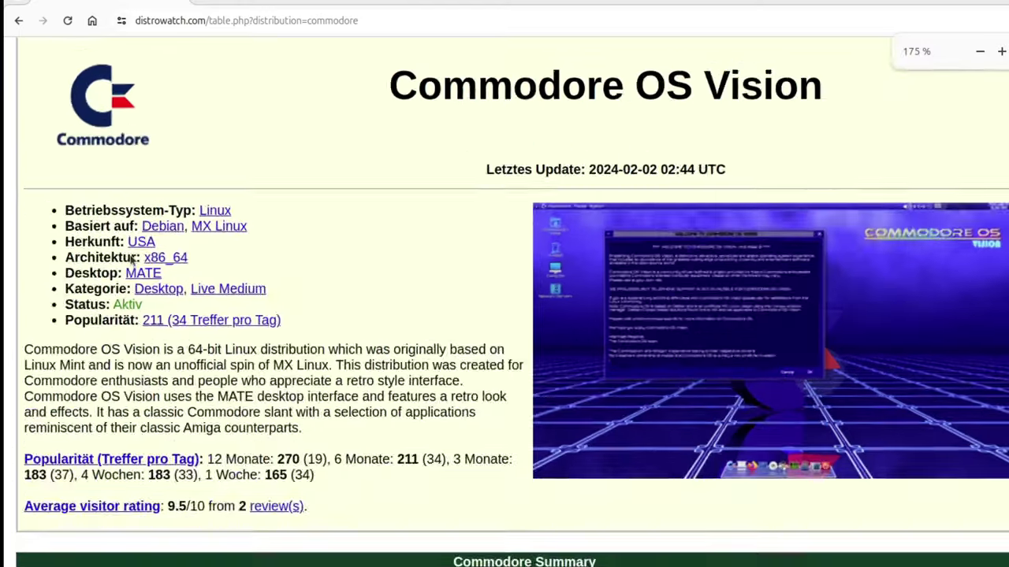
{"action": "scroll", "coordinate": [273, 365], "scroll_direction": "down", "scroll_amount": 3}
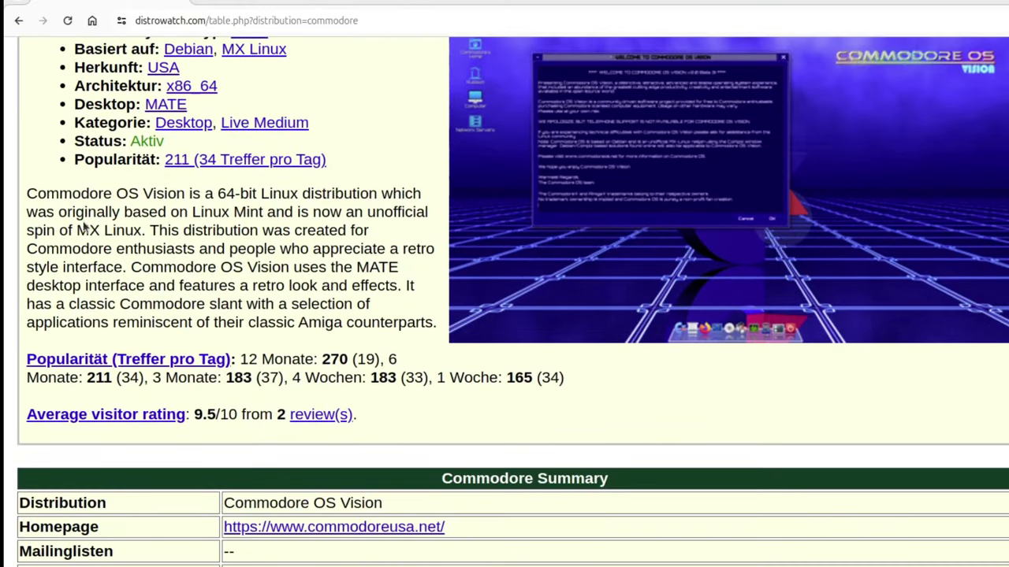
{"action": "left_click", "coordinate": [201, 193]}
{"action": "key", "text": "ctrl+shift+End"}
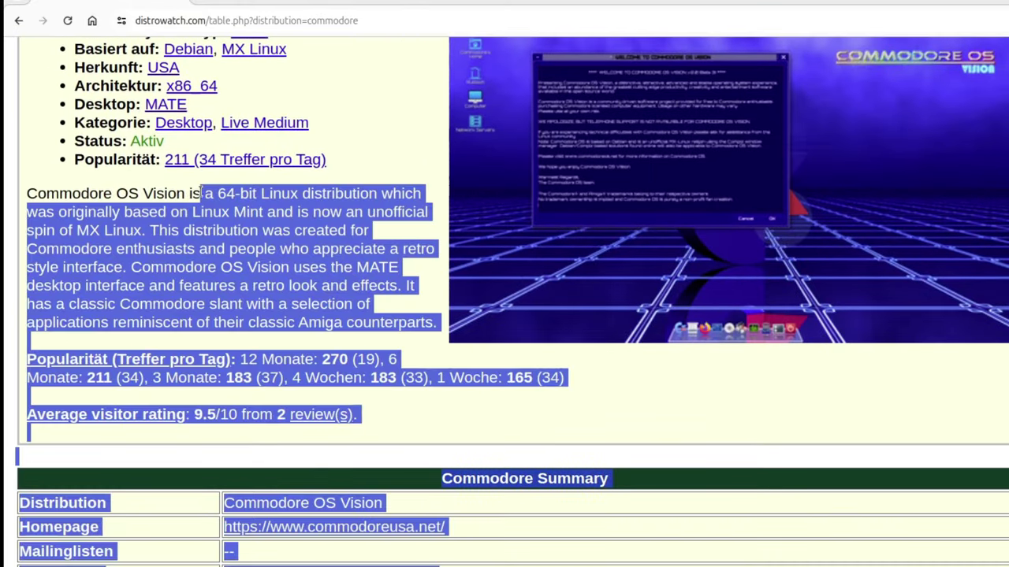
{"action": "left_click", "coordinate": [195, 193]}
{"action": "key", "text": "ctrl+shift+End"}
{"action": "left_click", "coordinate": [233, 185]}
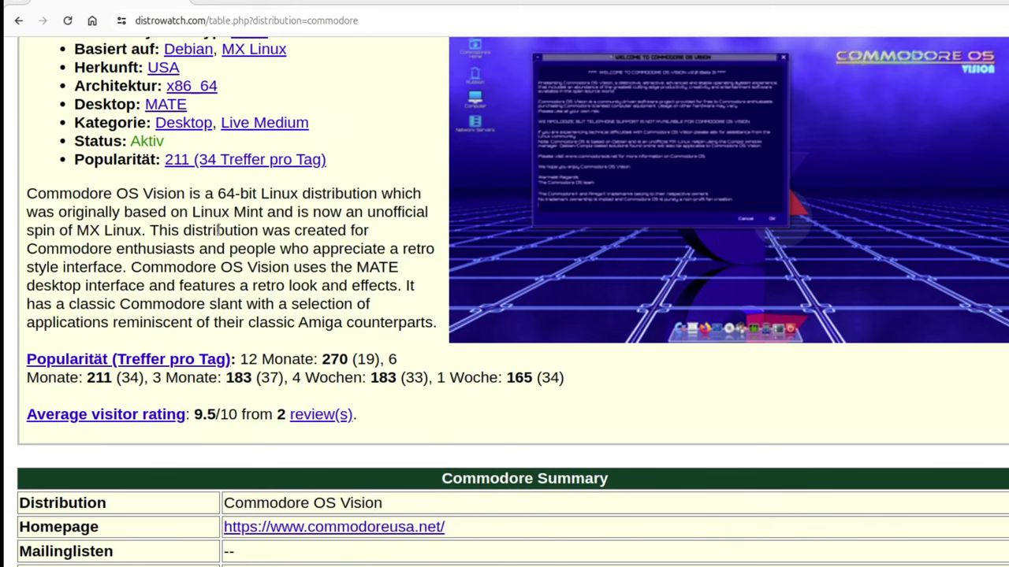
{"action": "left_click", "coordinate": [195, 215]}
{"action": "key", "text": "ctrl+shift+End"}
{"action": "left_click", "coordinate": [300, 213]}
{"action": "scroll", "coordinate": [244, 212], "scroll_direction": "up", "scroll_amount": 1}
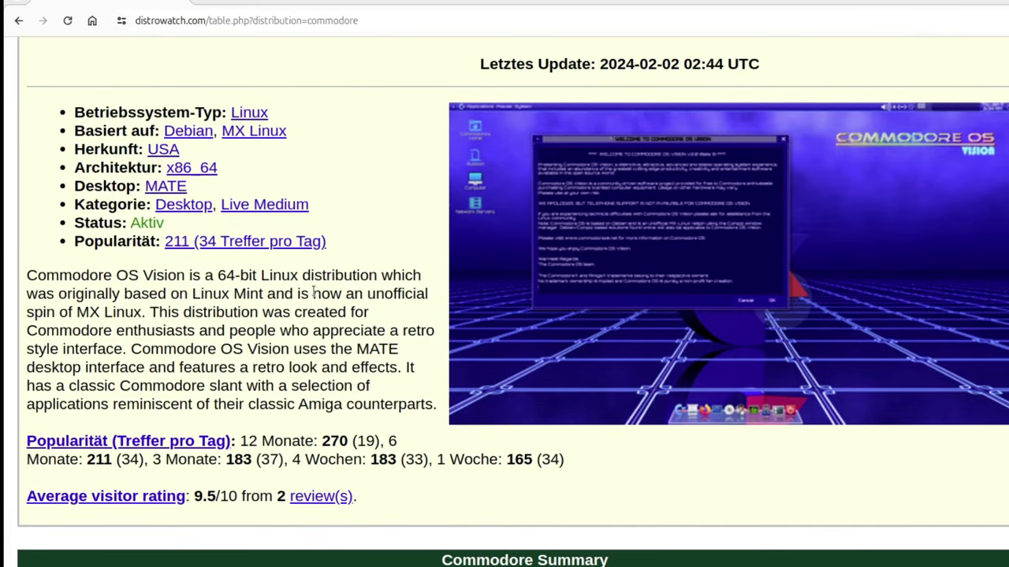
Review the Commodore summary table, related news, notes and the feature comparison of versions 2.0 and 1.0-beta9.
{"action": "scroll", "coordinate": [314, 293], "scroll_direction": "down", "scroll_amount": 3}
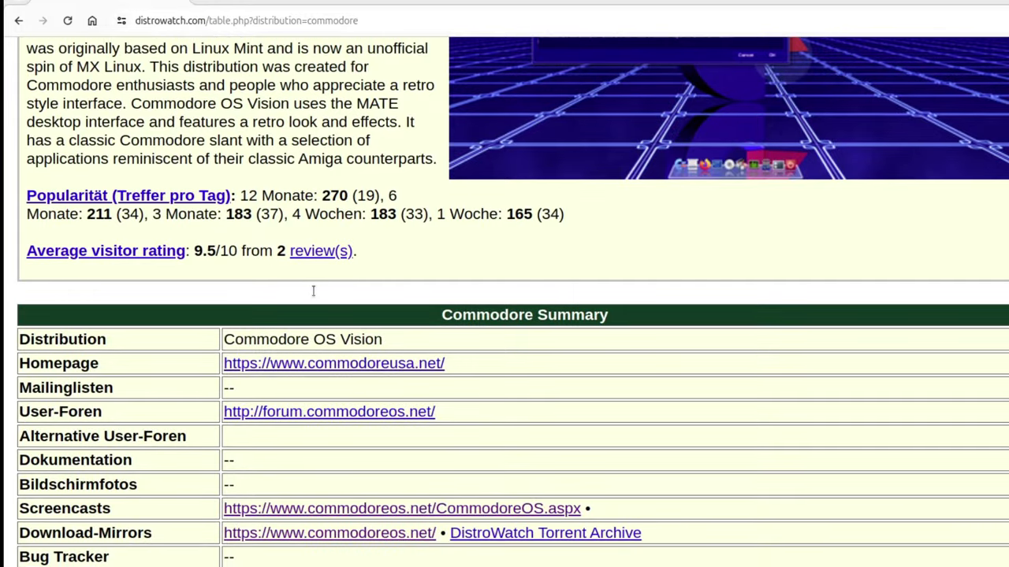
{"action": "scroll", "coordinate": [419, 424], "scroll_direction": "down", "scroll_amount": 5}
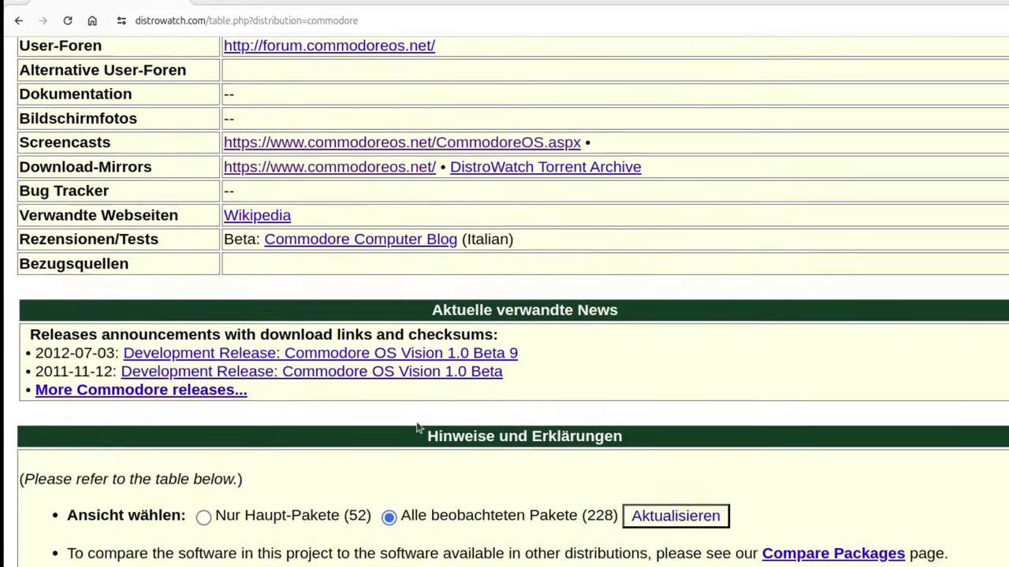
{"action": "scroll", "coordinate": [418, 428], "scroll_direction": "down", "scroll_amount": 4}
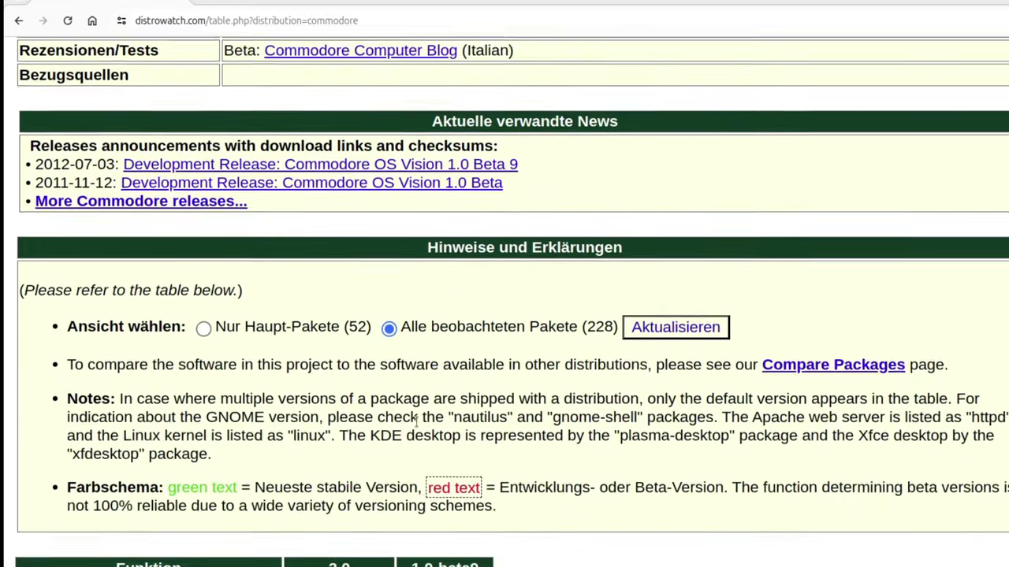
{"action": "scroll", "coordinate": [461, 399], "scroll_direction": "down", "scroll_amount": 5}
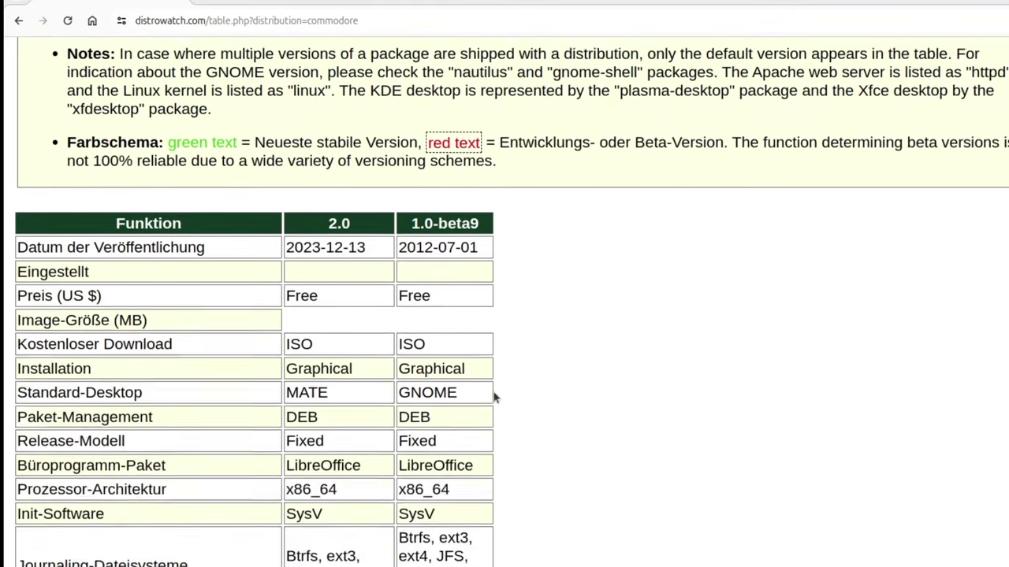
{"action": "scroll", "coordinate": [495, 398], "scroll_direction": "down", "scroll_amount": 5}
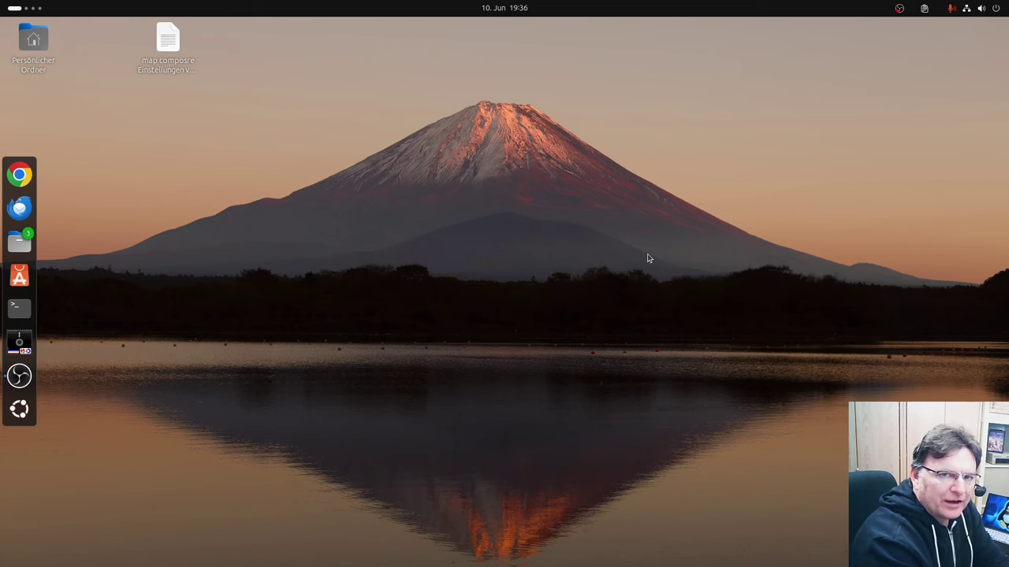
Search the installed applications for "virtual" and launch VirtualBox.
{"action": "left_click", "coordinate": [19, 408]}
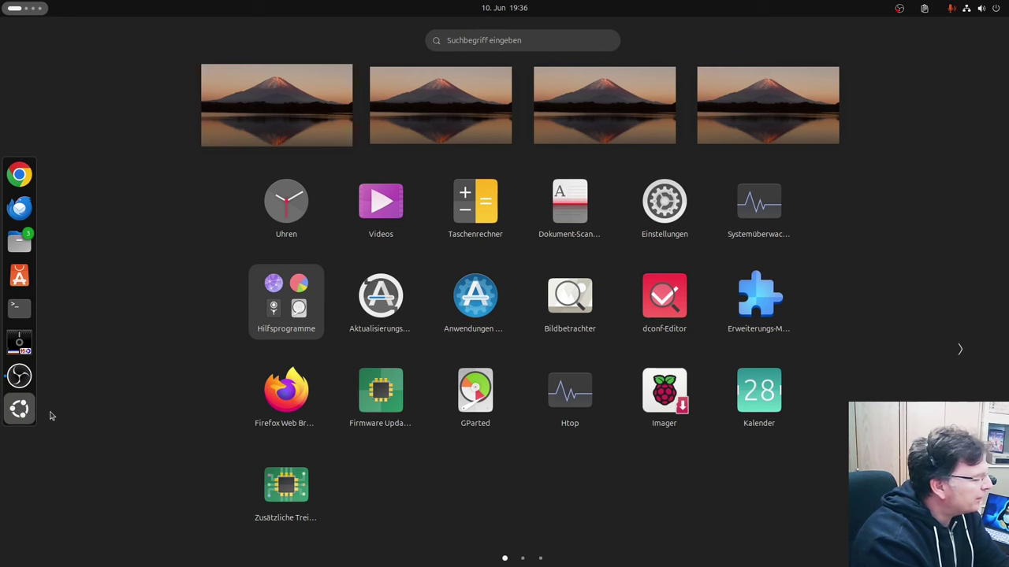
{"action": "left_click", "coordinate": [465, 41]}
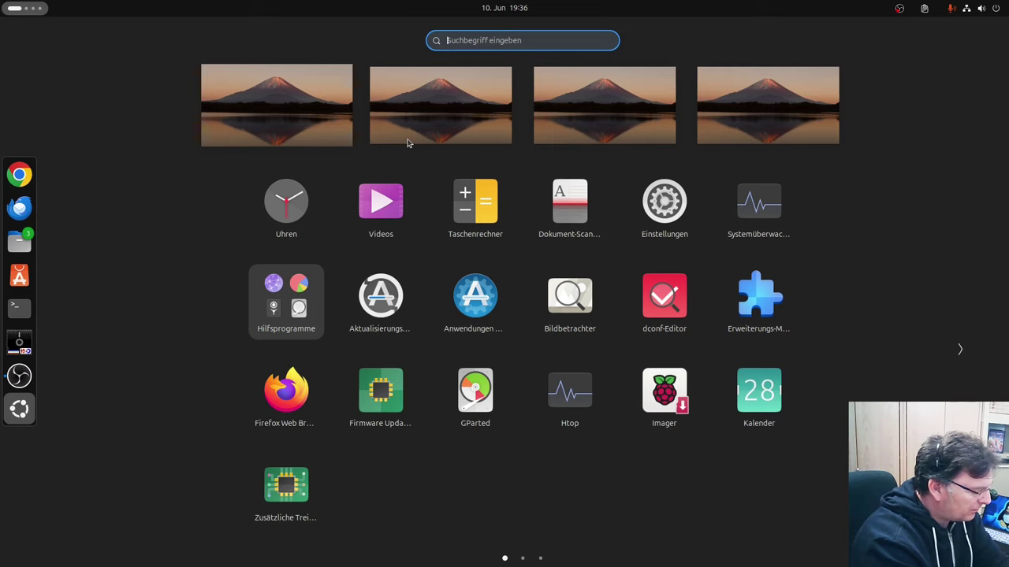
{"action": "type", "text": "virtual"}
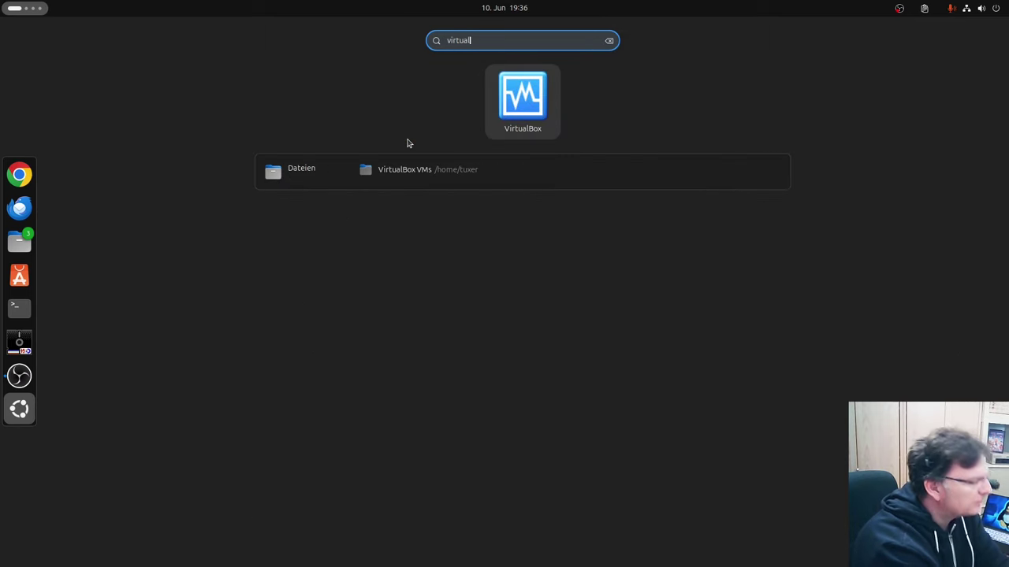
{"action": "left_click", "coordinate": [508, 102]}
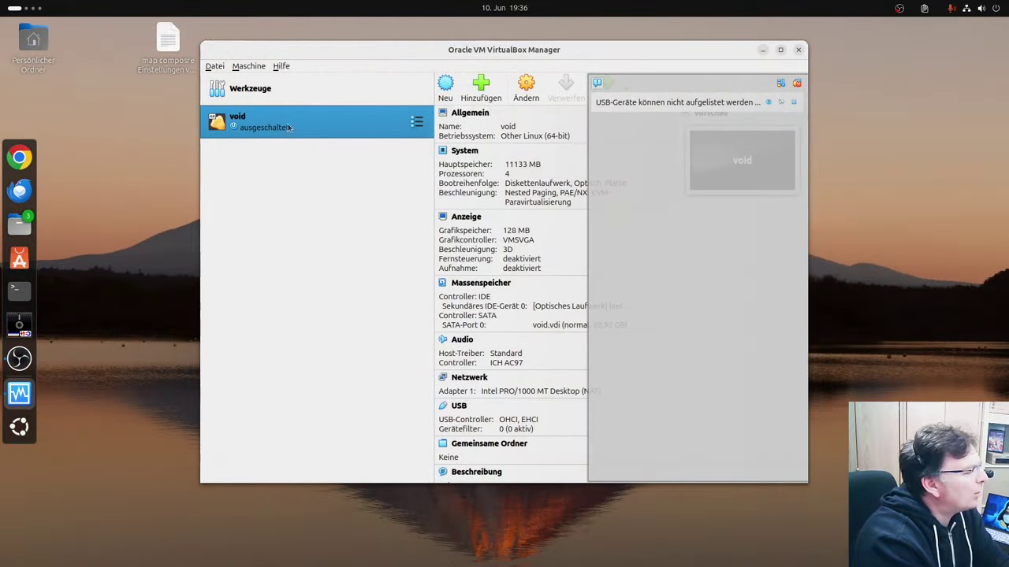
{"action": "left_click", "coordinate": [416, 122]}
{"action": "left_click", "coordinate": [375, 194]}
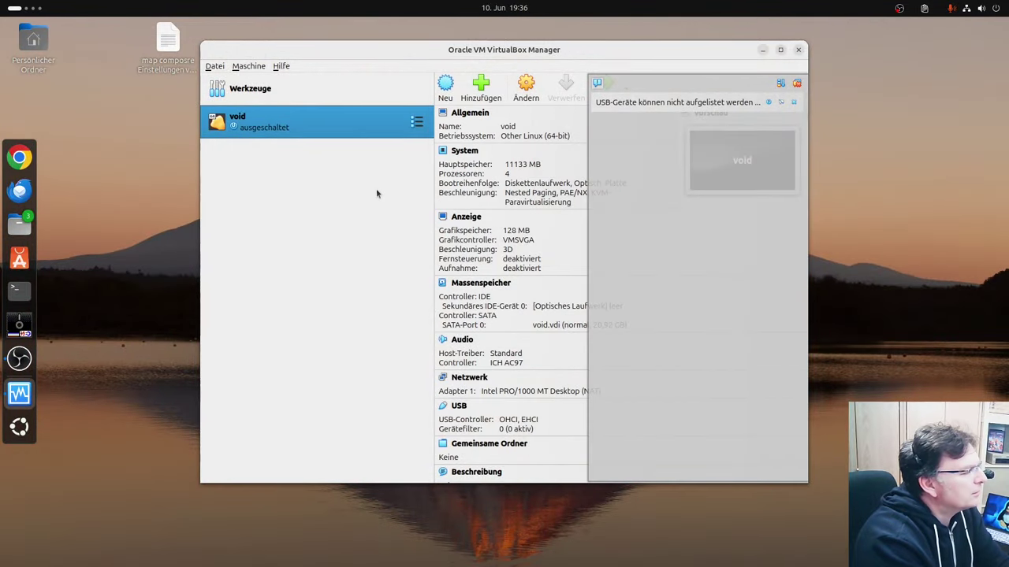
{"action": "left_click", "coordinate": [481, 87]}
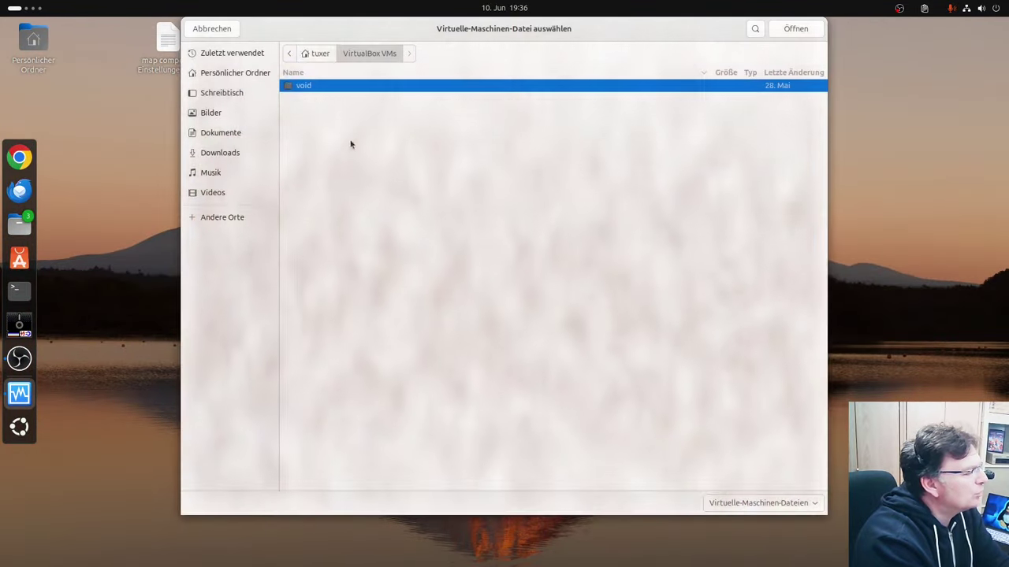
{"action": "left_click", "coordinate": [235, 29]}
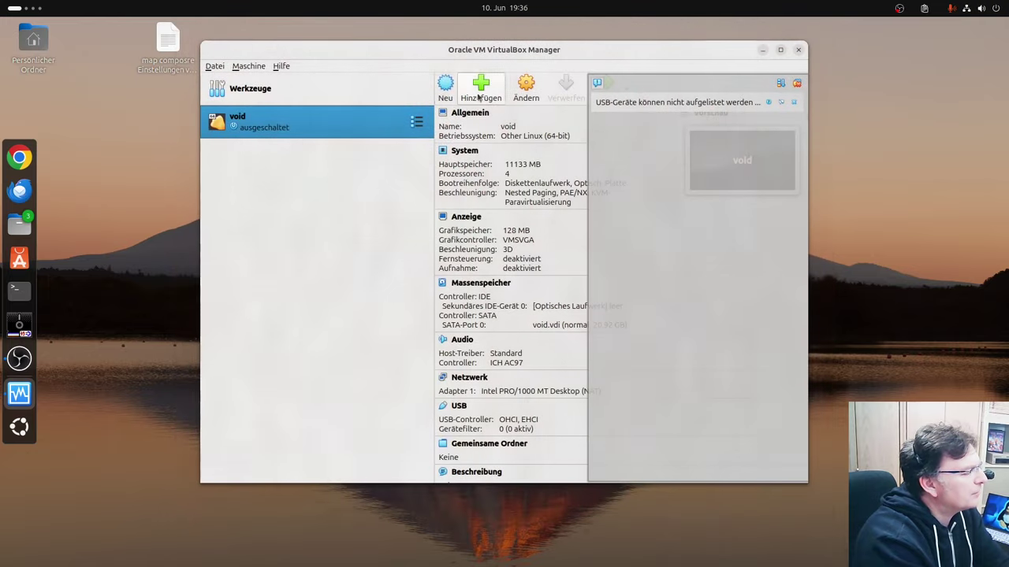
Start creating a new virtual machine named "Comodore OS" without an ISO image and proceed to its hardware settings.
{"action": "left_click", "coordinate": [446, 86]}
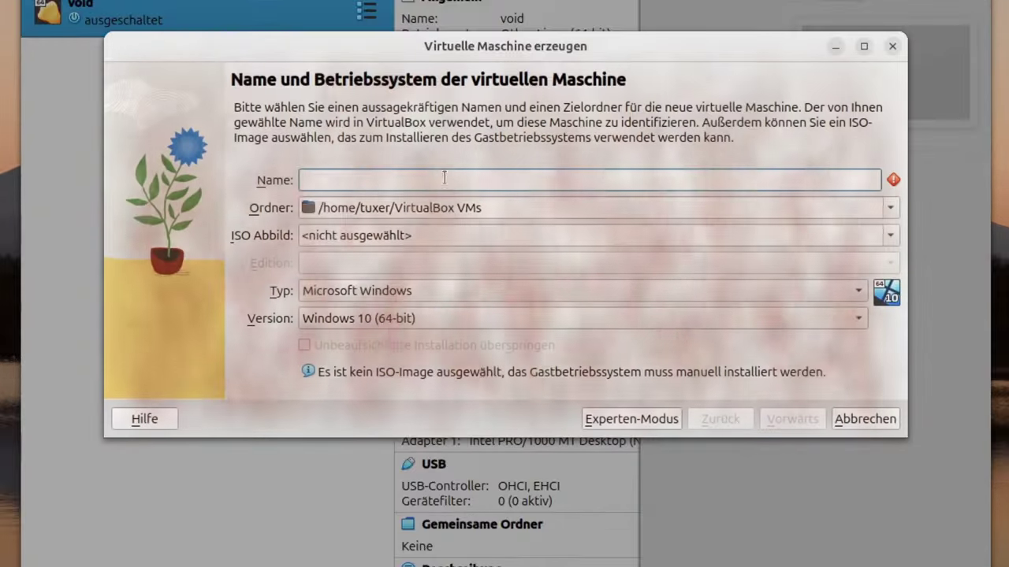
{"action": "type", "text": "Com"}
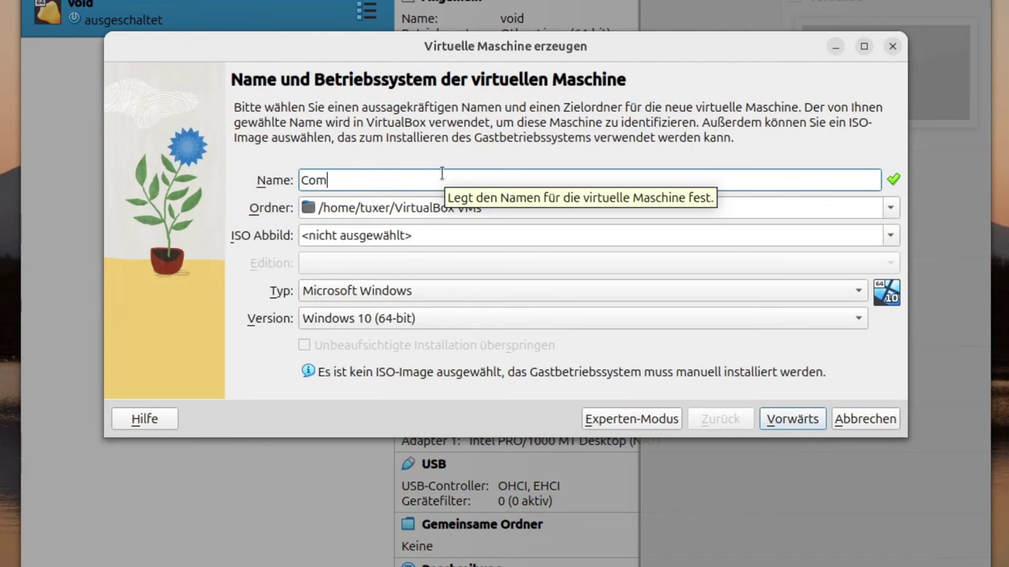
{"action": "type", "text": "odore OS"}
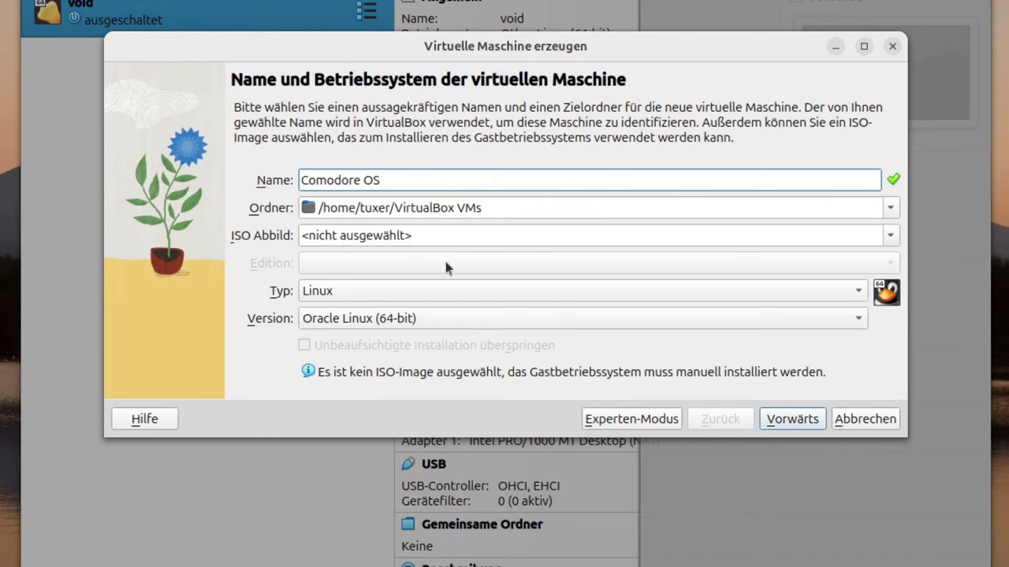
{"action": "left_click", "coordinate": [796, 419]}
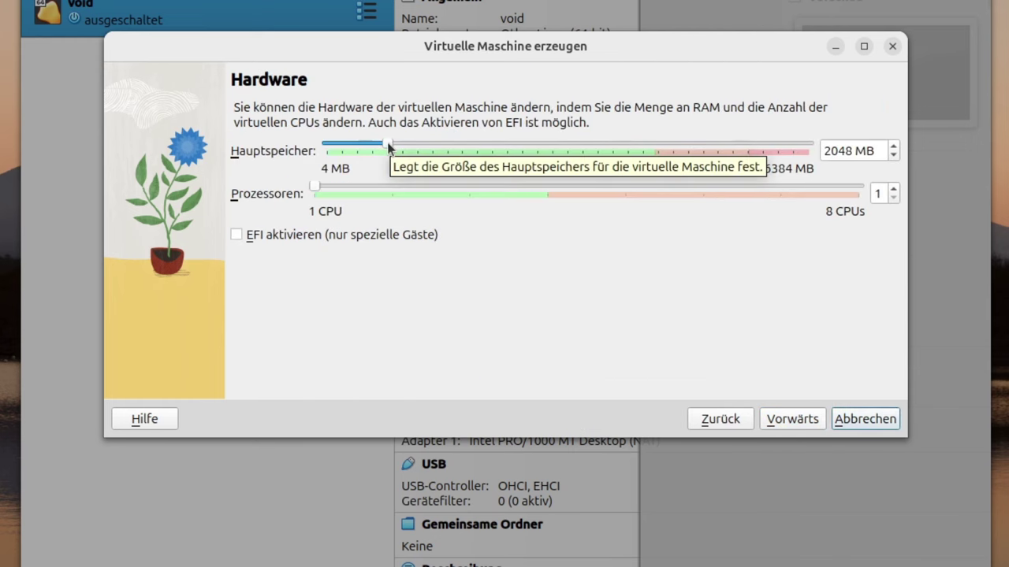
Give the new machine 8192 MB of main memory and 2 processors, and proceed to the virtual hard disk settings.
{"action": "left_click_drag", "start_coordinate": [387, 145], "coordinate": [565, 153]}
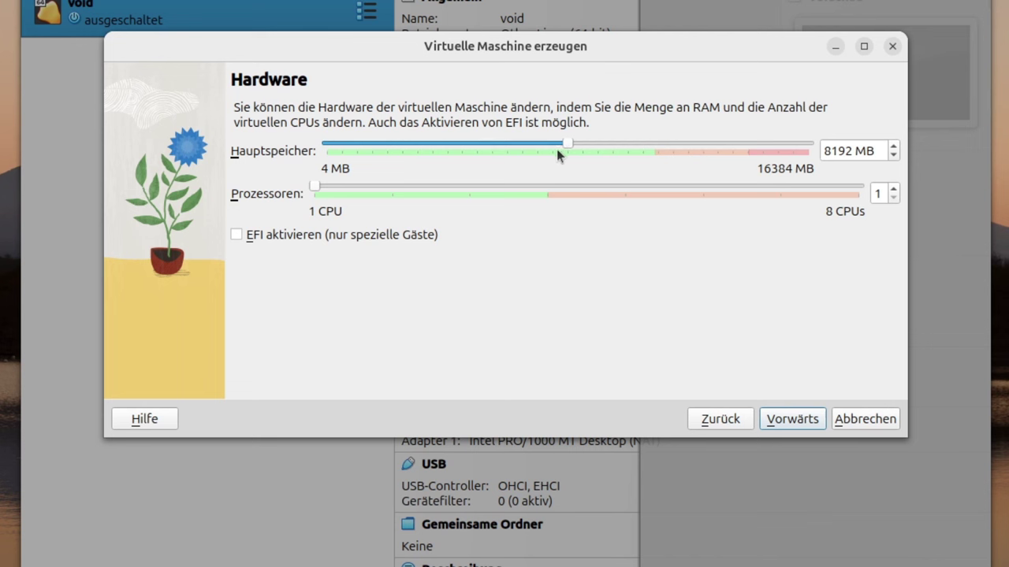
{"action": "left_click_drag", "start_coordinate": [313, 188], "coordinate": [455, 190]}
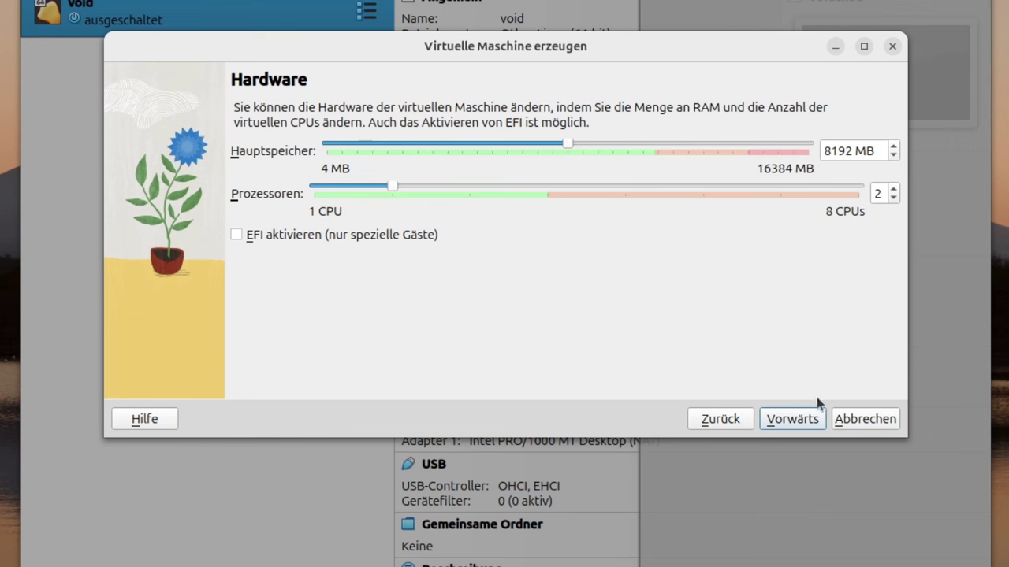
{"action": "left_click", "coordinate": [796, 420]}
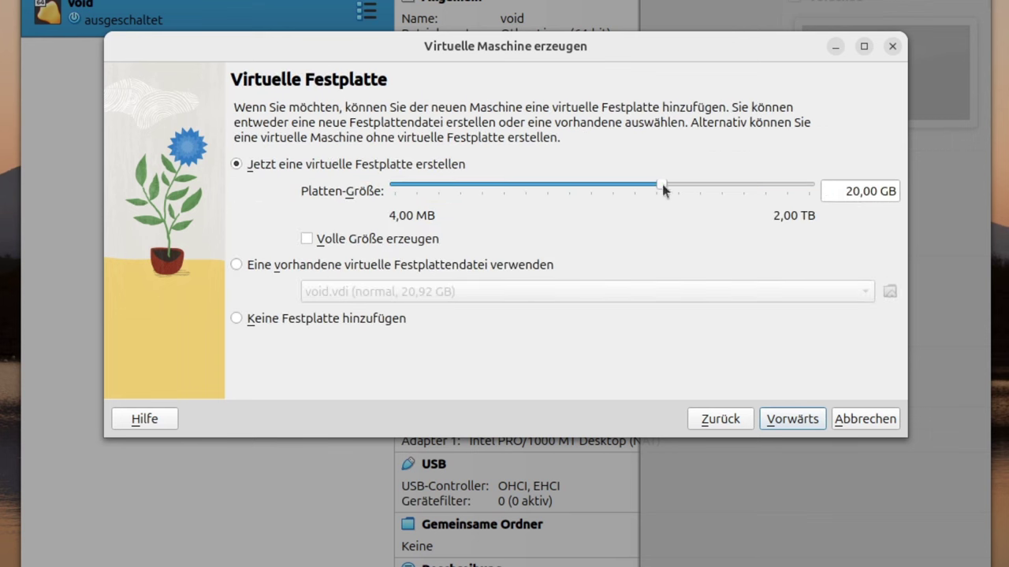
Set the new virtual hard disk's size to 25.23 GB and finish creating the machine.
{"action": "left_click_drag", "start_coordinate": [664, 189], "coordinate": [673, 187]}
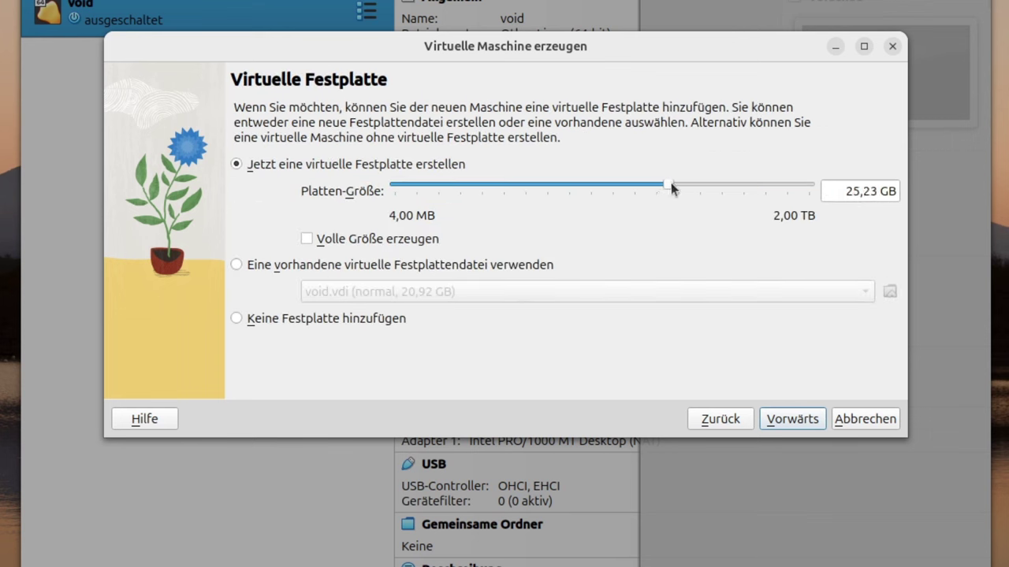
{"action": "left_click", "coordinate": [800, 421]}
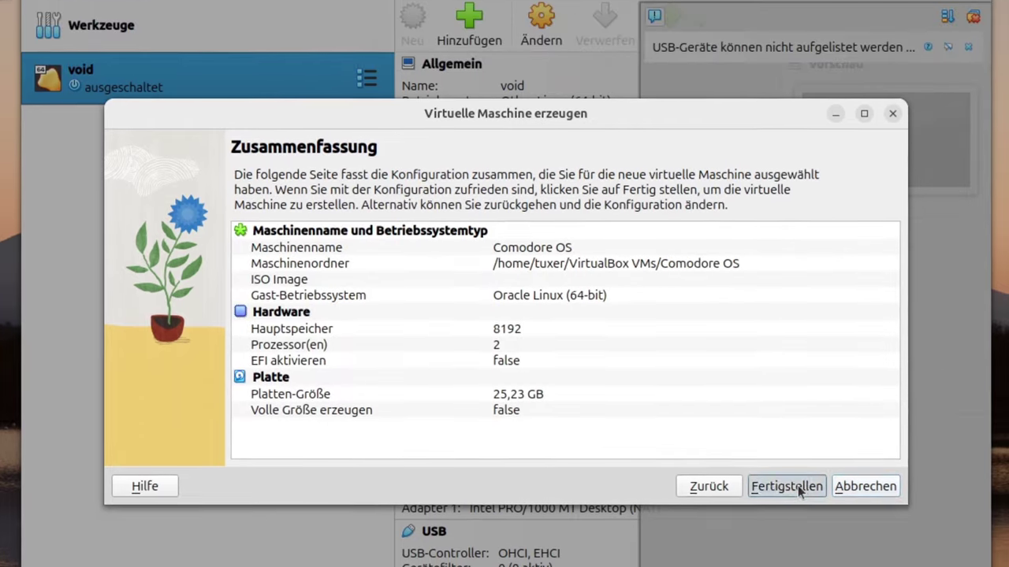
{"action": "left_click", "coordinate": [798, 420]}
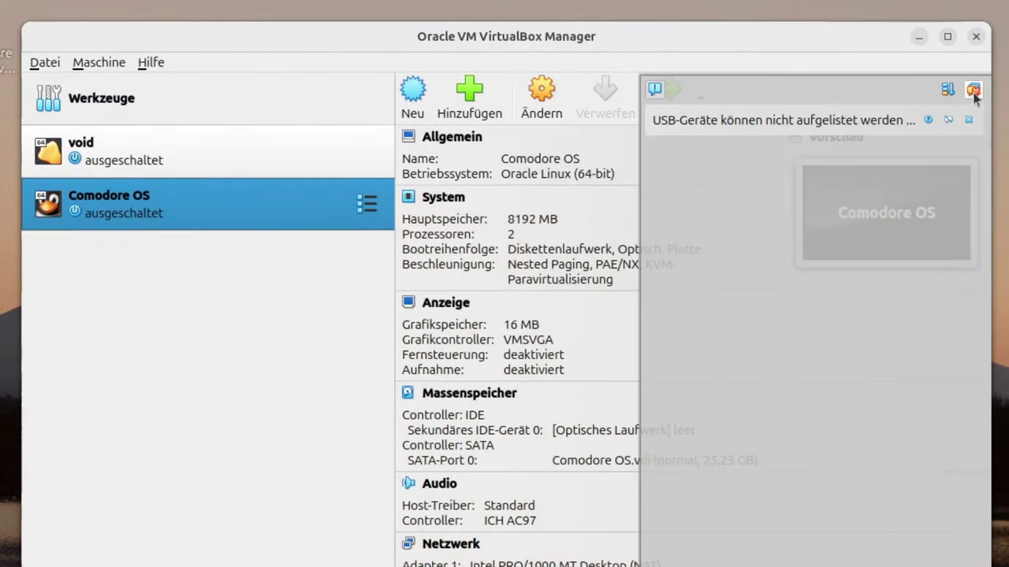
Dismiss the notifications and set the Comodore OS display to 128 MB of graphics memory with 3D acceleration enabled.
{"action": "left_click", "coordinate": [973, 92]}
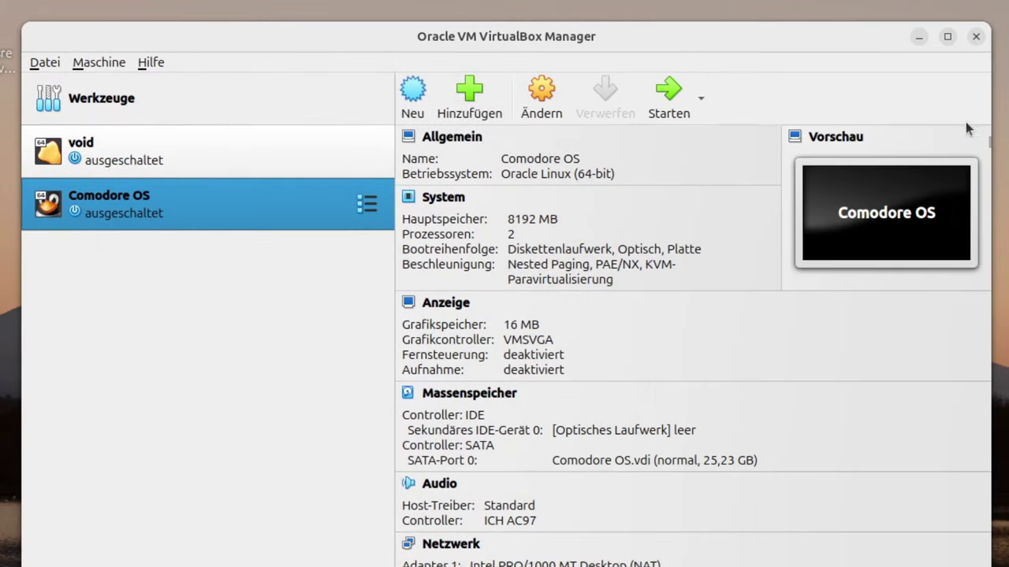
{"action": "left_click", "coordinate": [540, 114]}
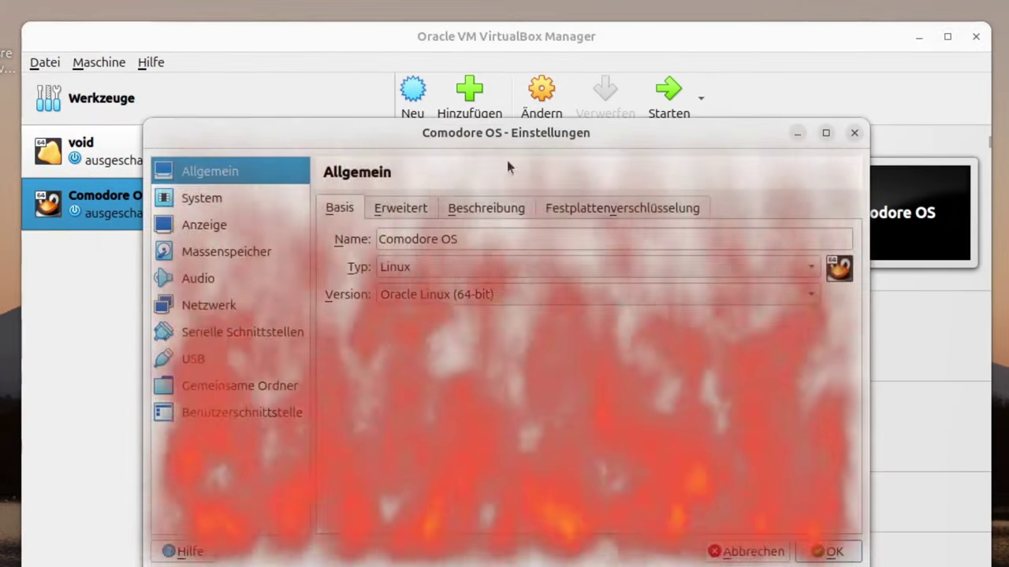
{"action": "left_click", "coordinate": [204, 225]}
{"action": "left_click_drag", "start_coordinate": [486, 240], "coordinate": [777, 240]}
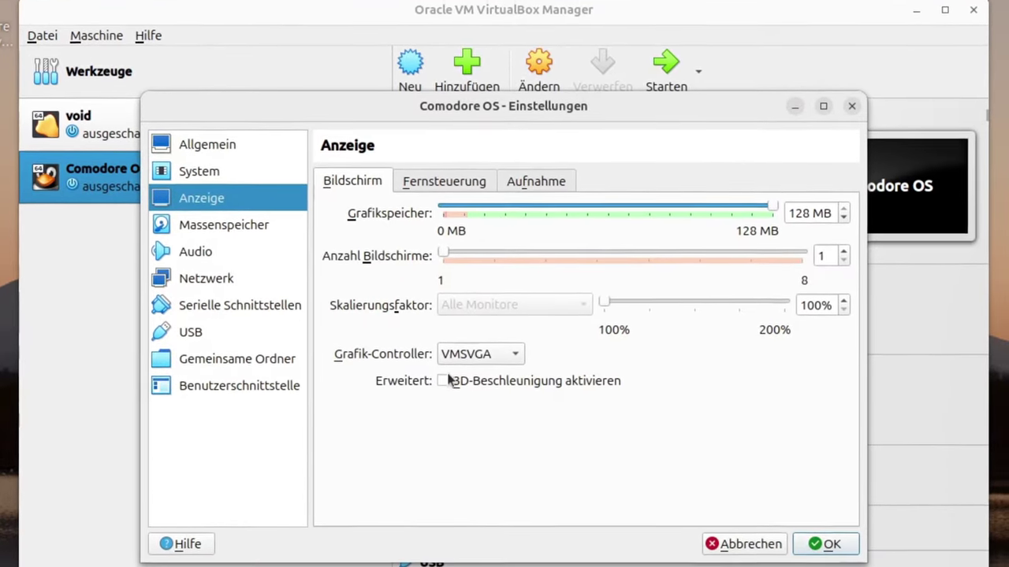
{"action": "left_click", "coordinate": [443, 386]}
{"action": "left_click", "coordinate": [825, 549]}
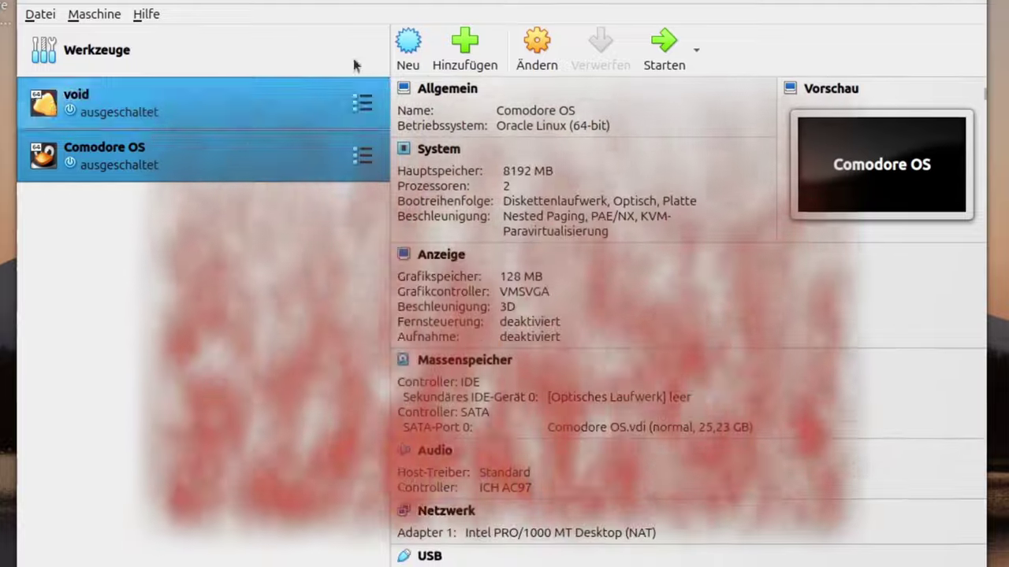
Start the Comodore OS machine, mount CommodoreOS-20231213.iso from Downloads as its DVD and retry the boot.
{"action": "left_click", "coordinate": [664, 51]}
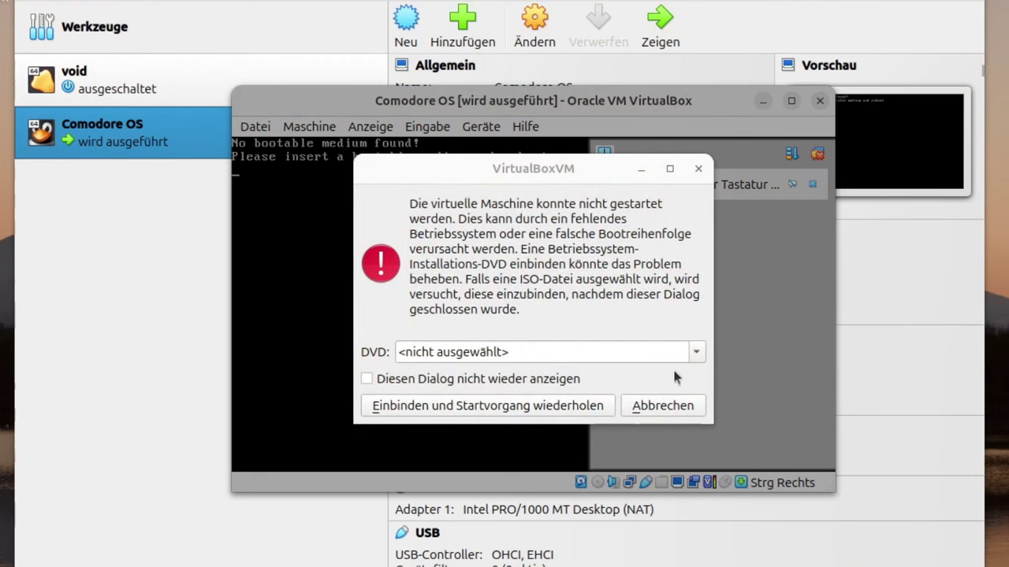
{"action": "left_click", "coordinate": [694, 352]}
{"action": "left_click", "coordinate": [505, 387]}
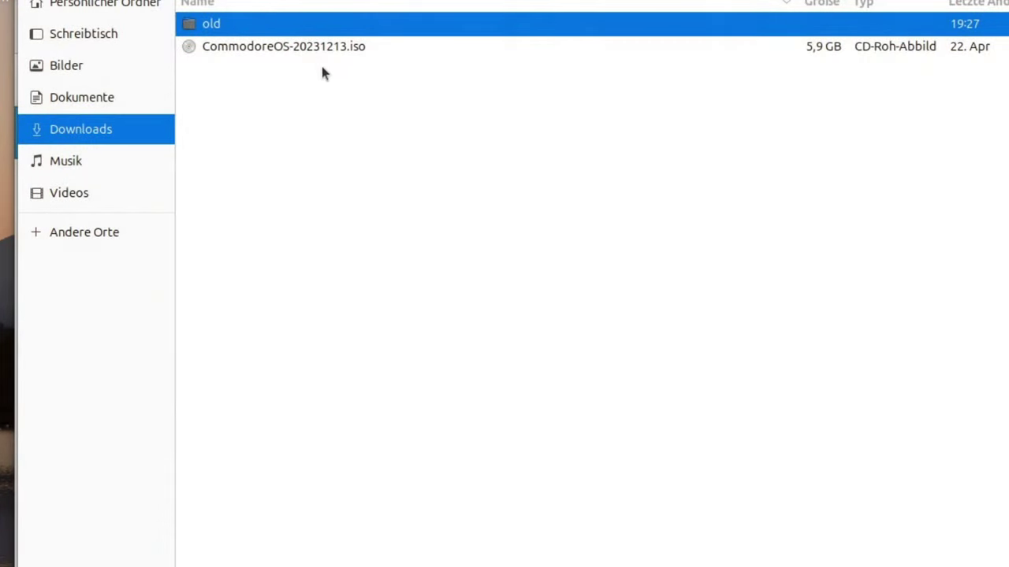
{"action": "left_click", "coordinate": [300, 49]}
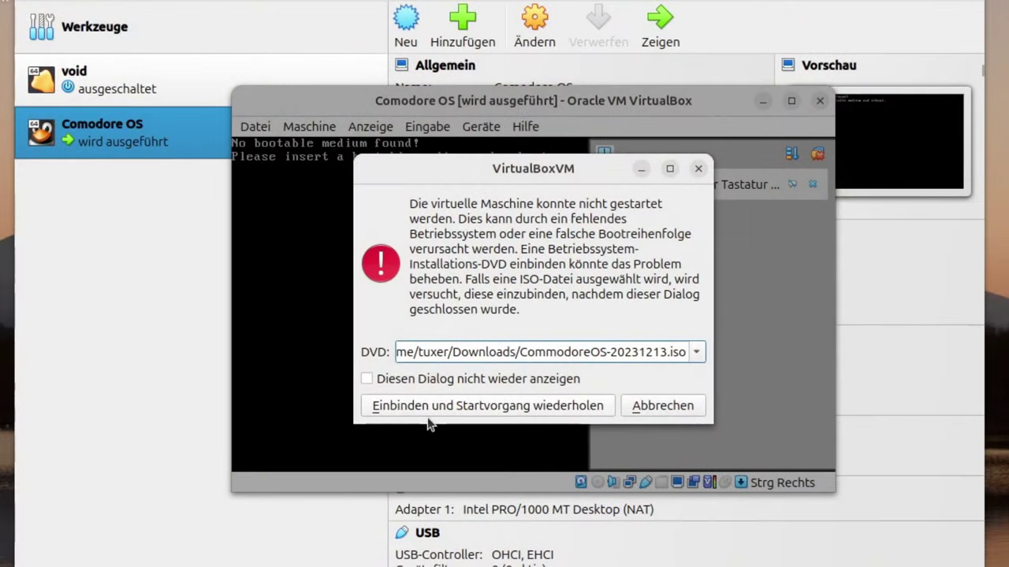
{"action": "left_click", "coordinate": [483, 414]}
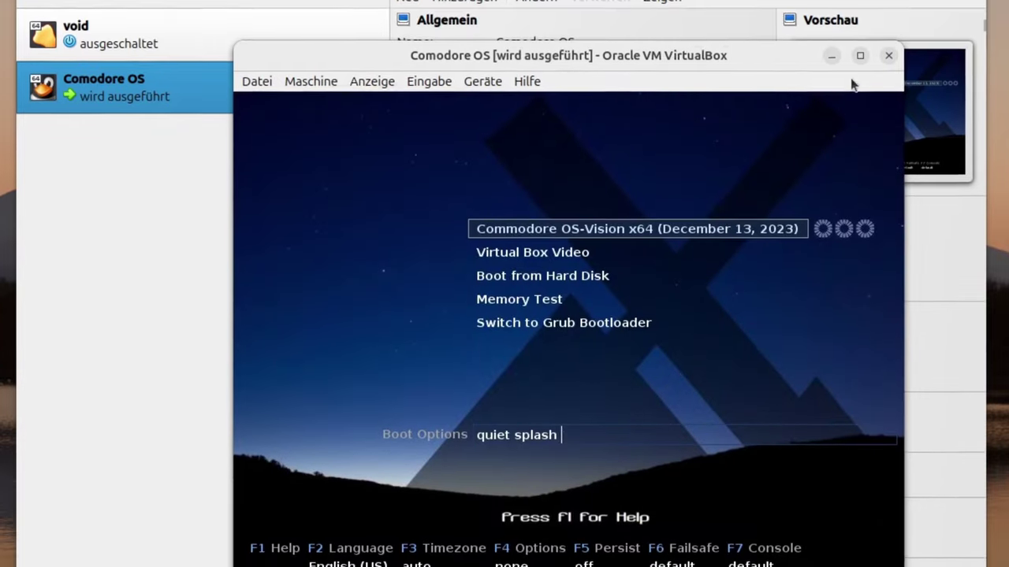
Maximize the virtual machine window and boot Commodore OS with the Virtual Box Video option.
{"action": "left_click", "coordinate": [867, 69]}
{"action": "key", "text": "Down"}
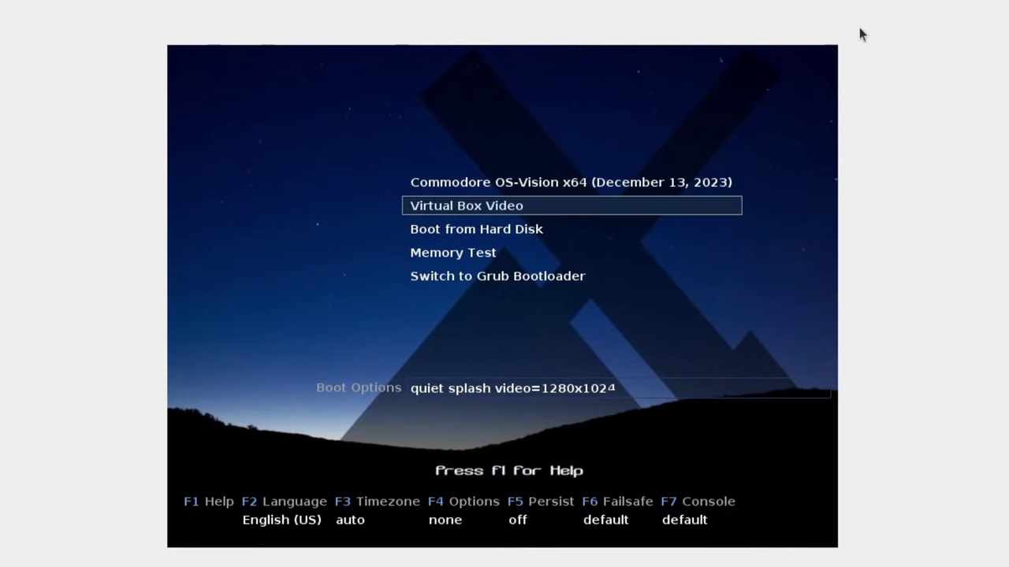
{"action": "key", "text": "Up"}
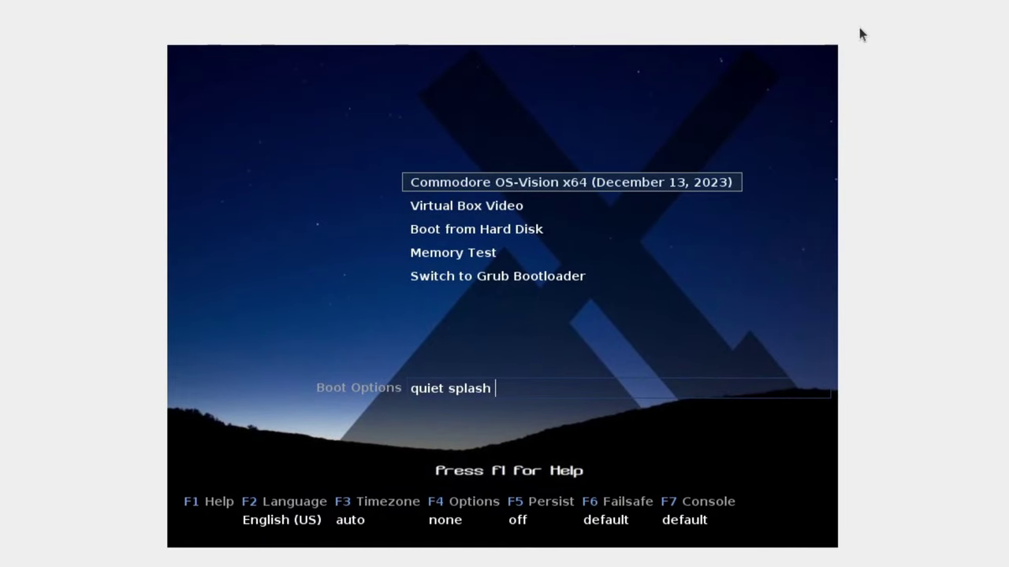
{"action": "key", "text": "Down"}
{"action": "key", "text": "Up"}
{"action": "key", "text": "Down"}
{"action": "key", "text": "Up"}
{"action": "key", "text": "Down"}
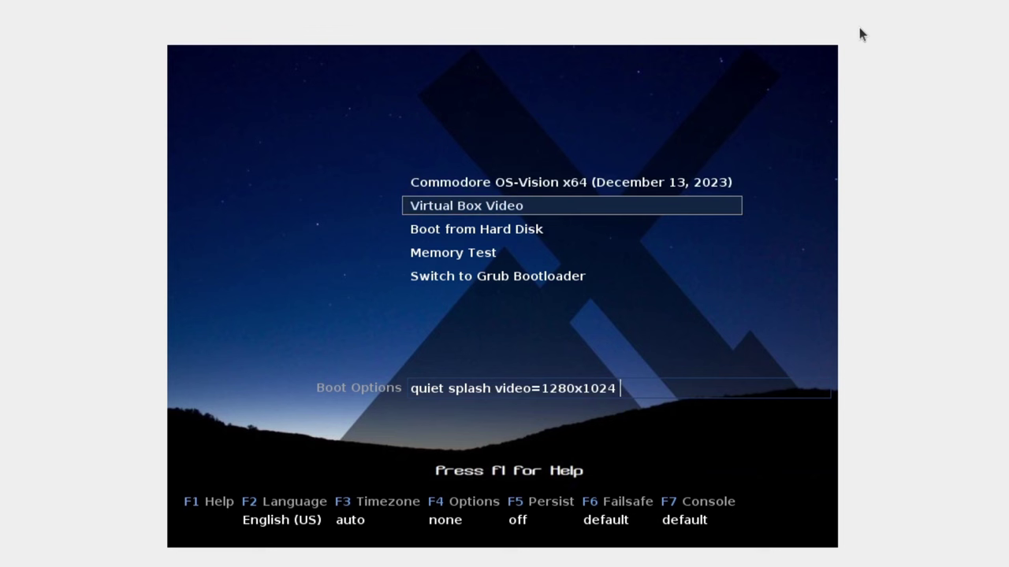
{"action": "key", "text": "Return"}
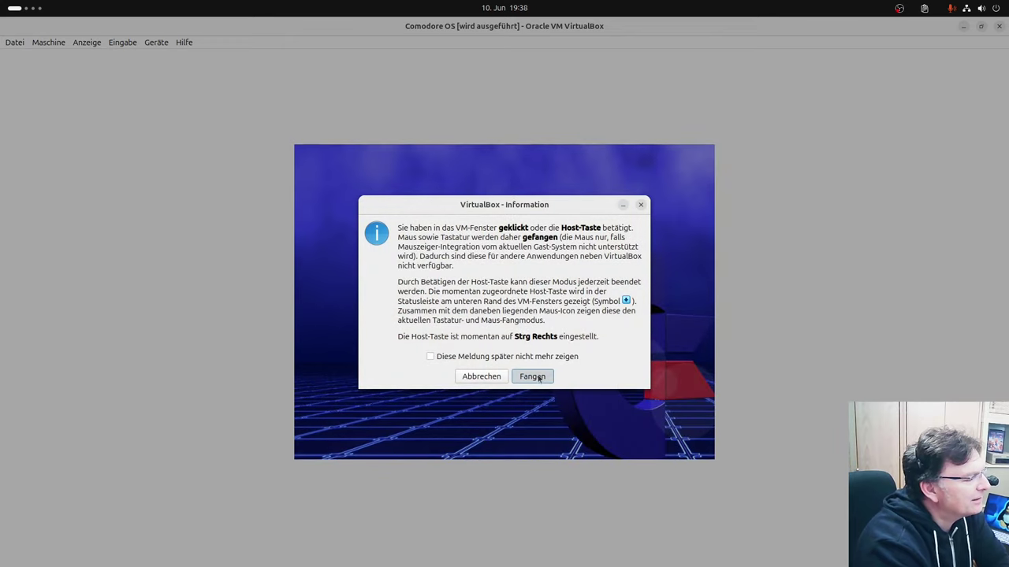
Let the virtual machine capture the mouse and keyboard, and switch it to full-screen mode.
{"action": "left_click", "coordinate": [532, 377]}
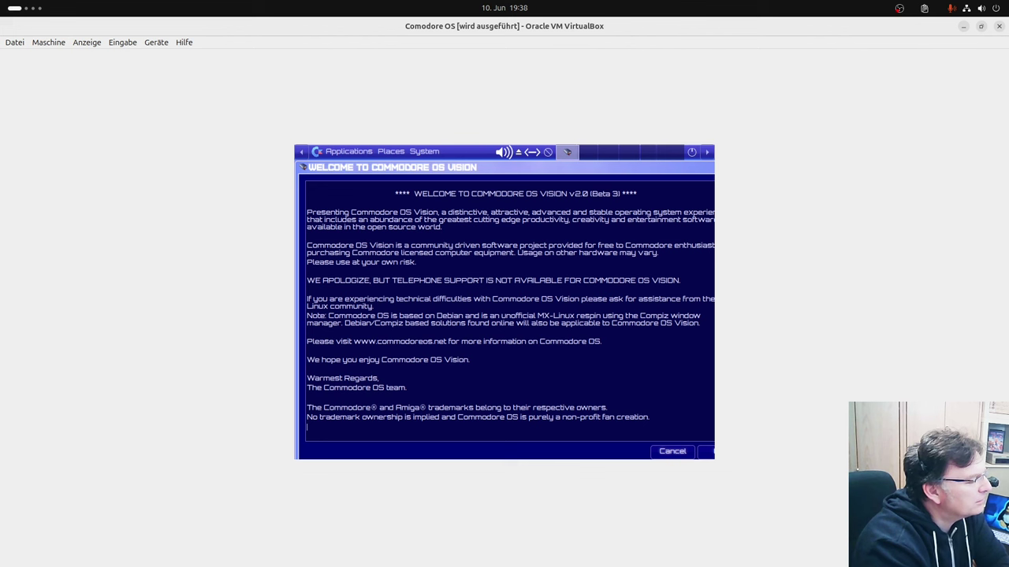
{"action": "right_click", "coordinate": [619, 299]}
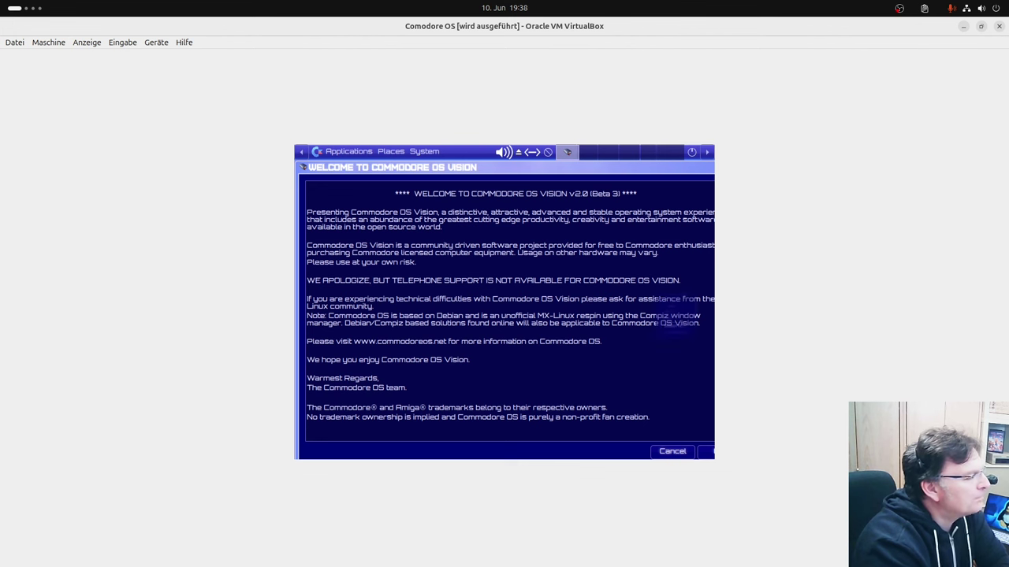
{"action": "left_click", "coordinate": [652, 355]}
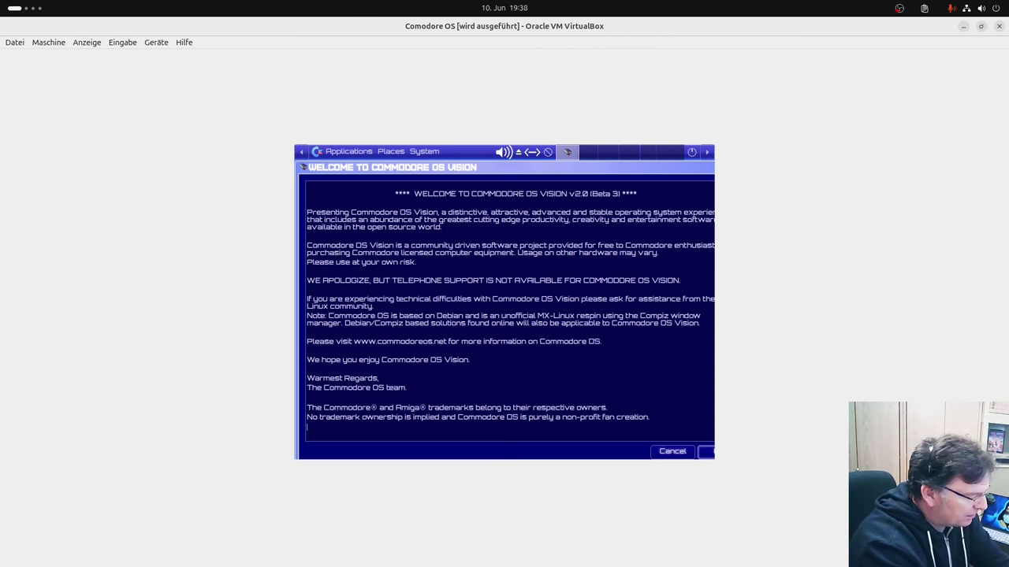
{"action": "key", "text": "ctrl+f"}
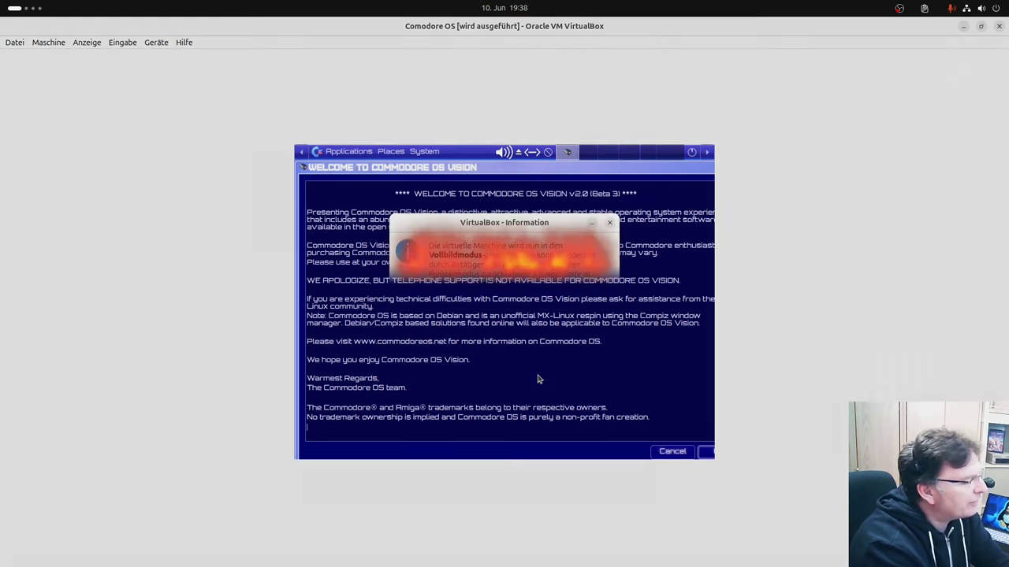
{"action": "key", "text": "Return"}
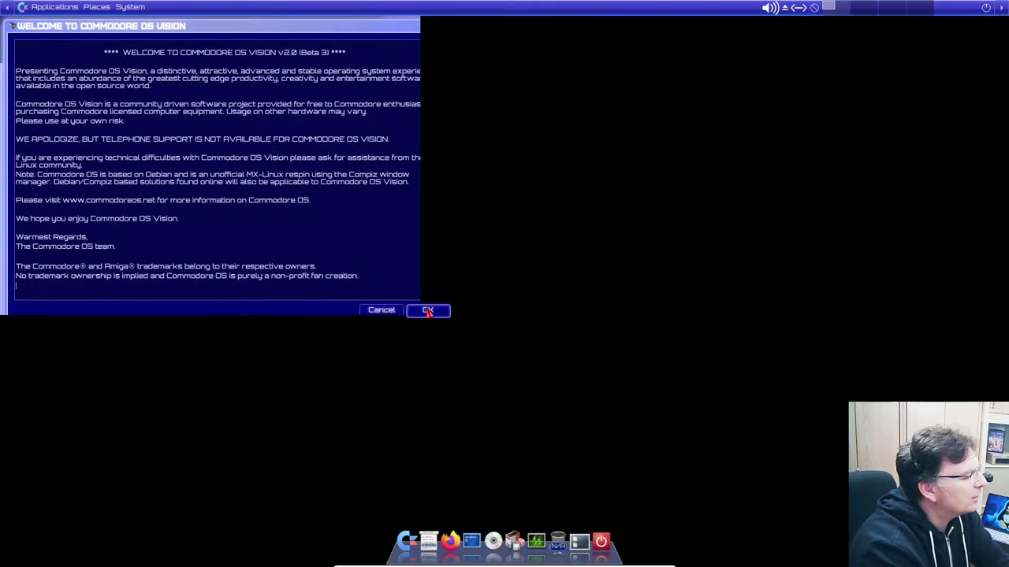
Accept the Commodore OS Vision welcome message, agree to the terms and conditions, and close the terms window.
{"action": "left_click", "coordinate": [426, 311]}
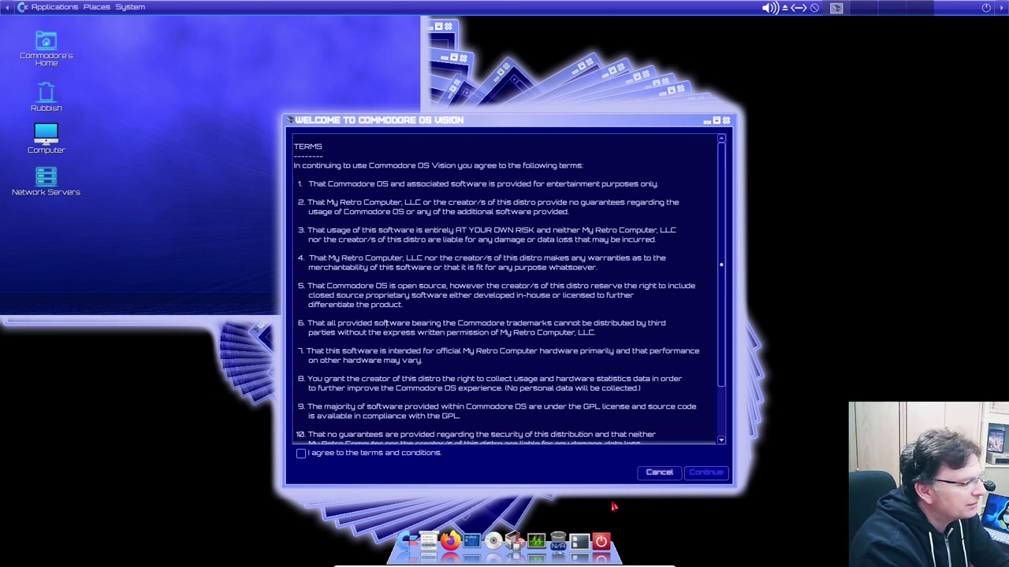
{"action": "left_click", "coordinate": [301, 455]}
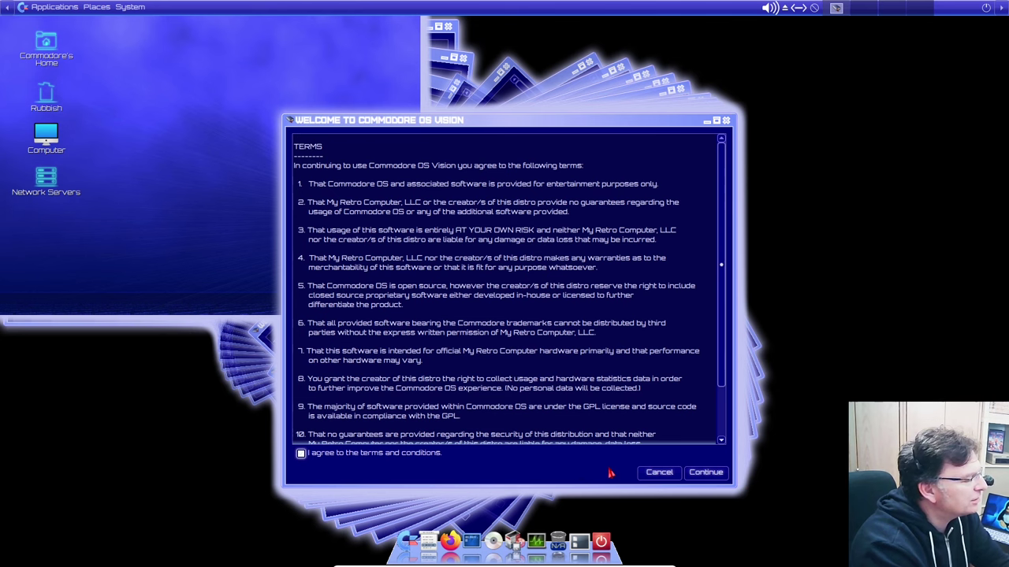
{"action": "left_click", "coordinate": [666, 477]}
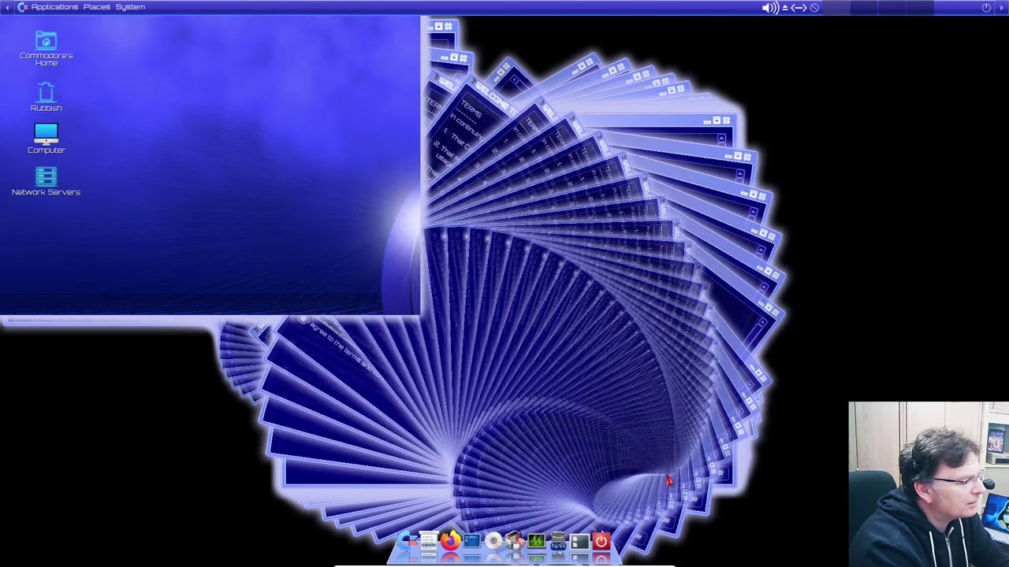